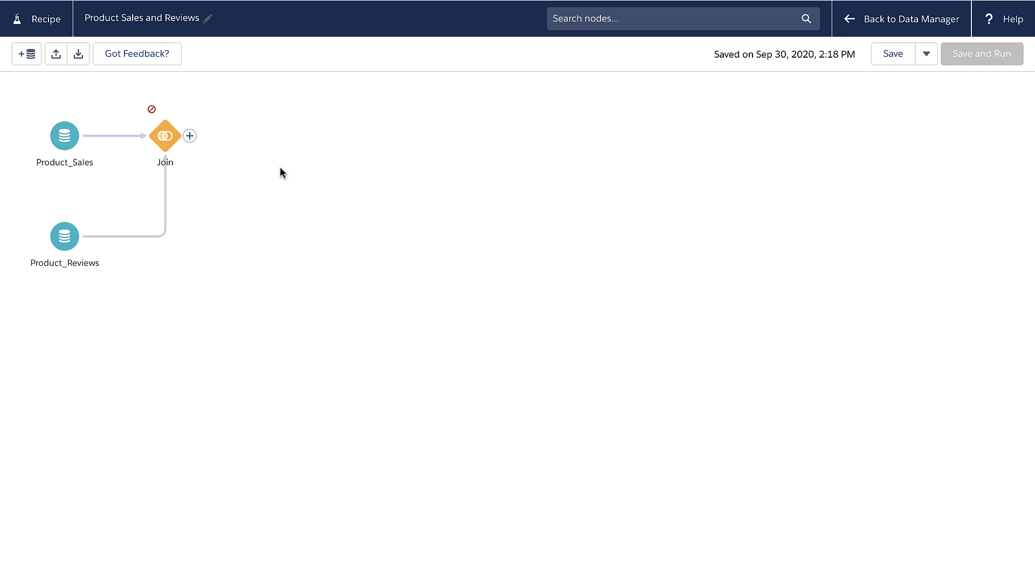
Step: Add a Transform node after the Join node and replace 'Not Available' with 0 in the original Amount column
left_click(190, 136)
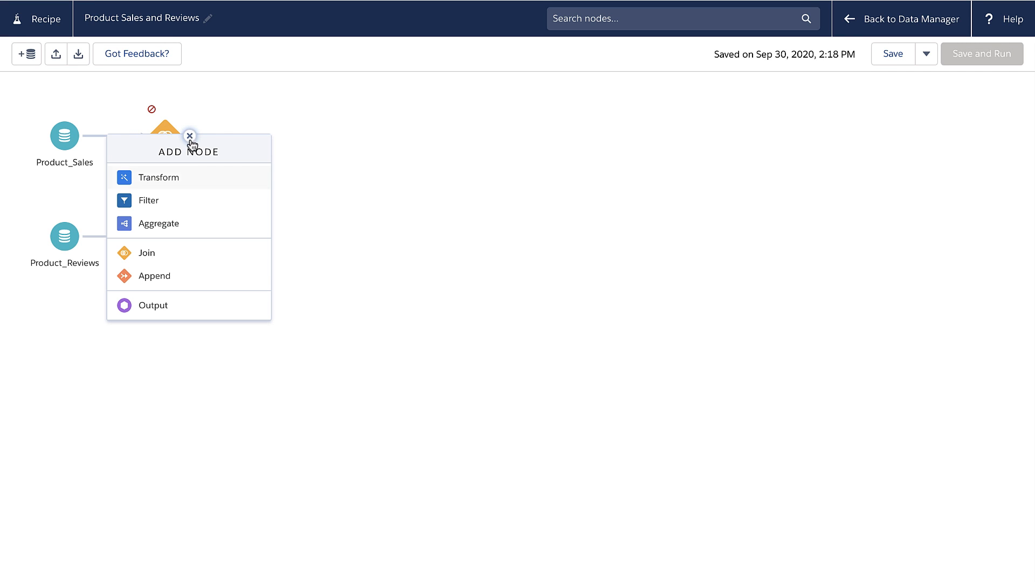
left_click(192, 176)
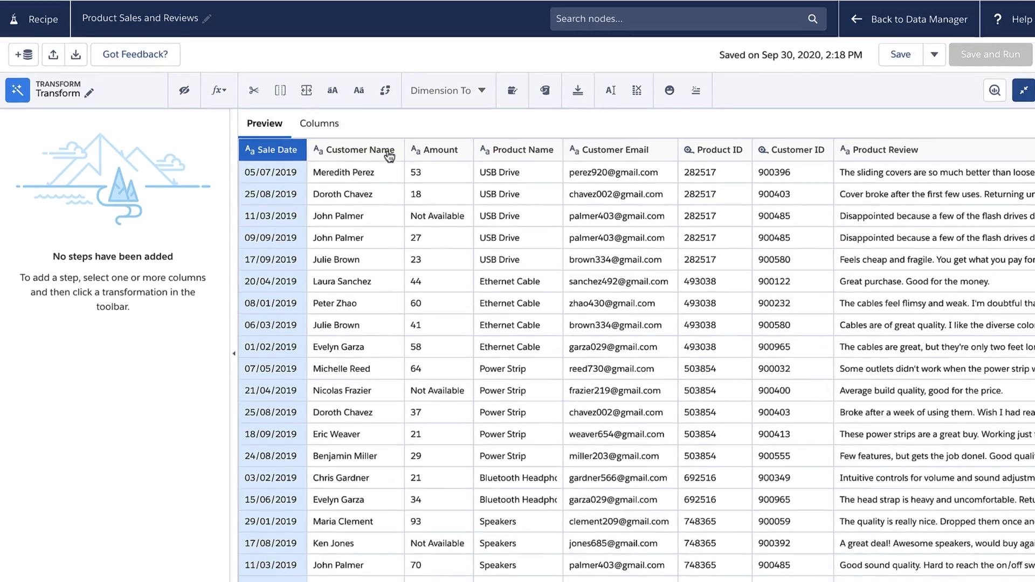
left_click(427, 151)
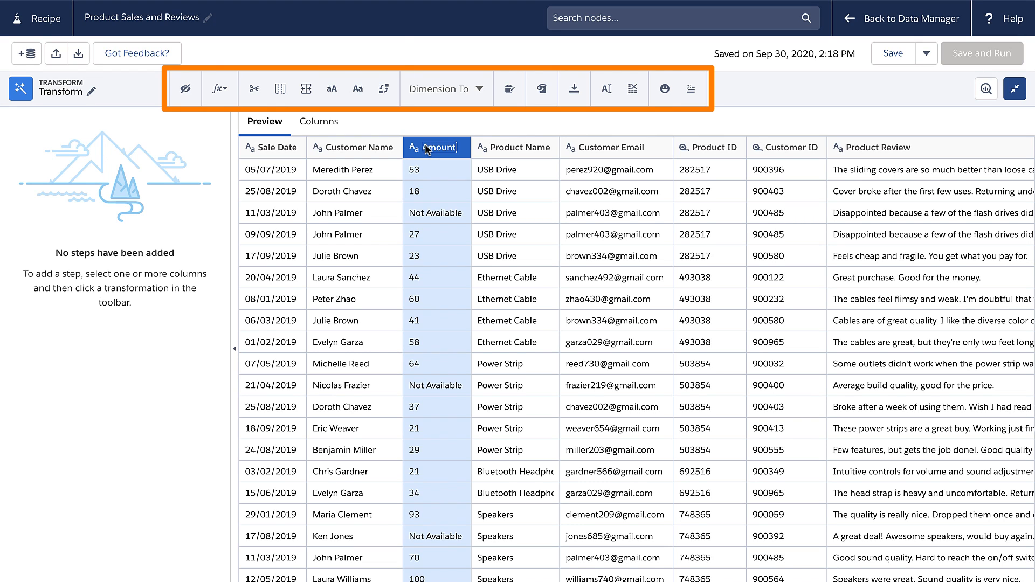
left_click(384, 91)
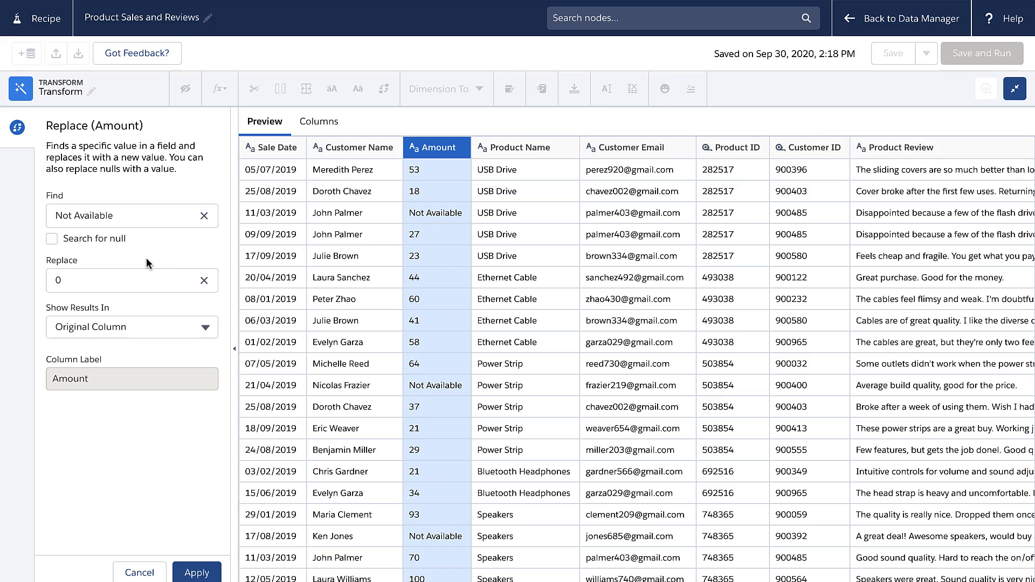
left_click(197, 572)
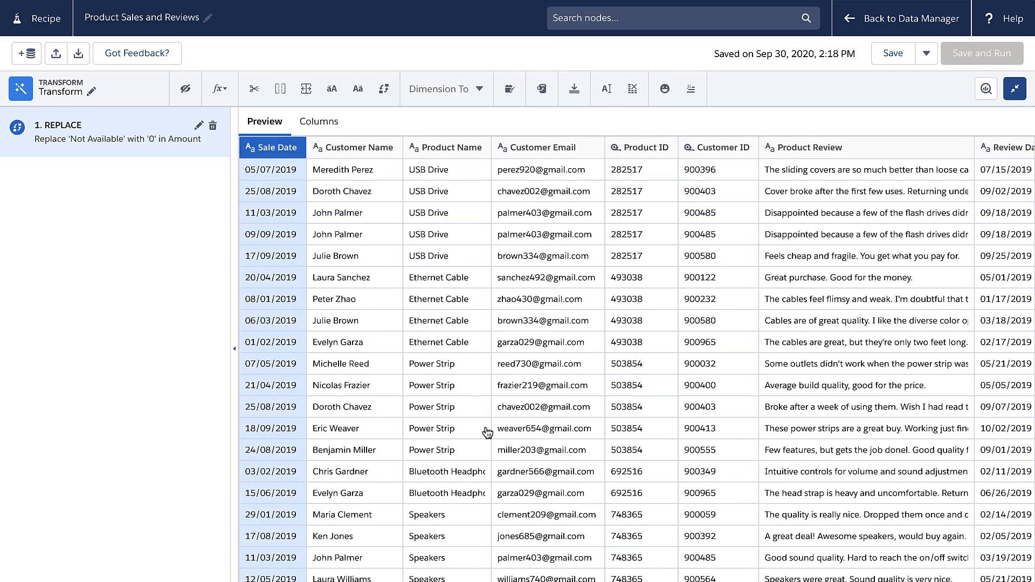
Step: Convert the Amount column from Dimension to Measure in the original column and check its converted values
scroll(488, 431, "right", 3)
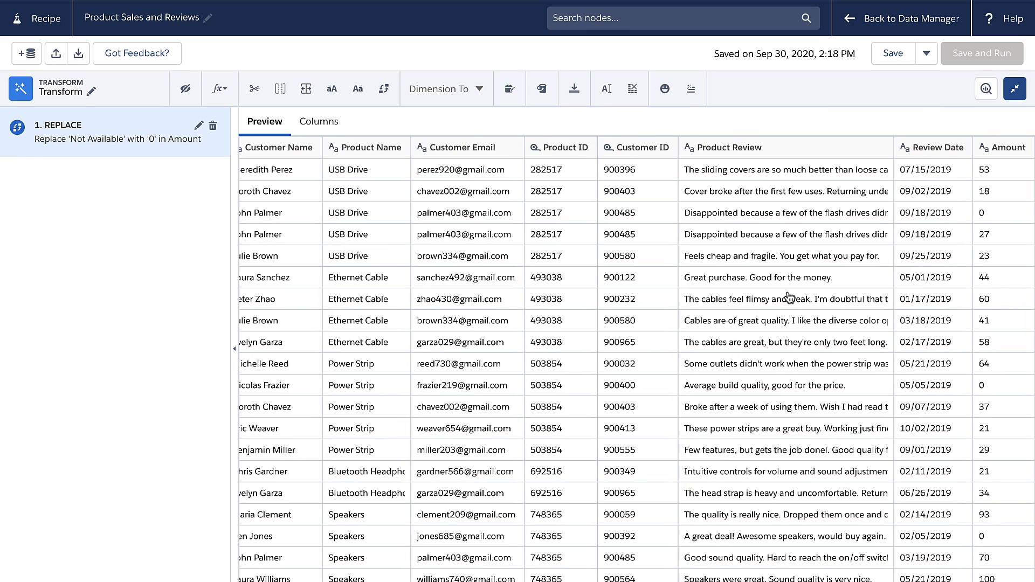
left_click(1002, 151)
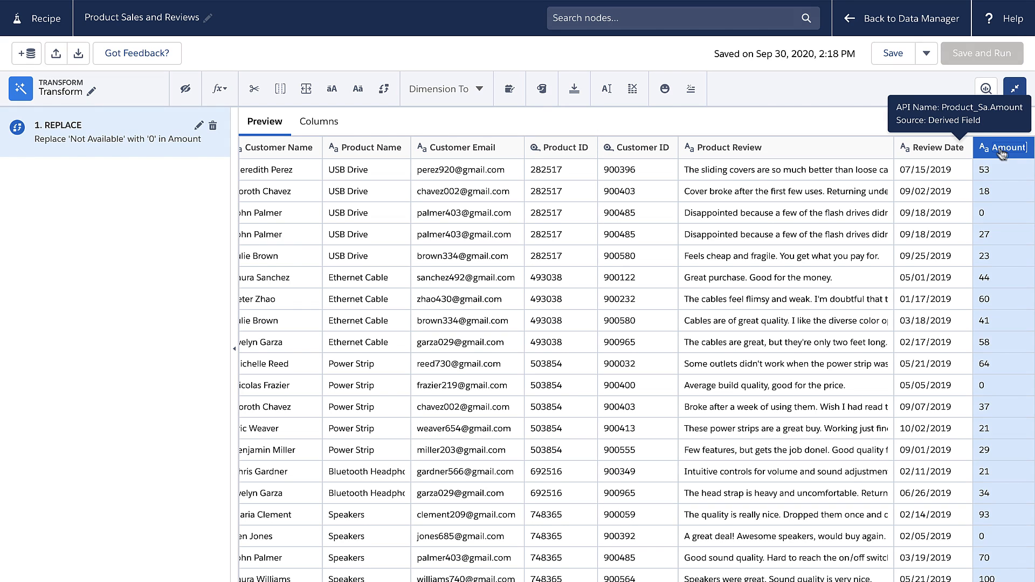
left_click(482, 92)
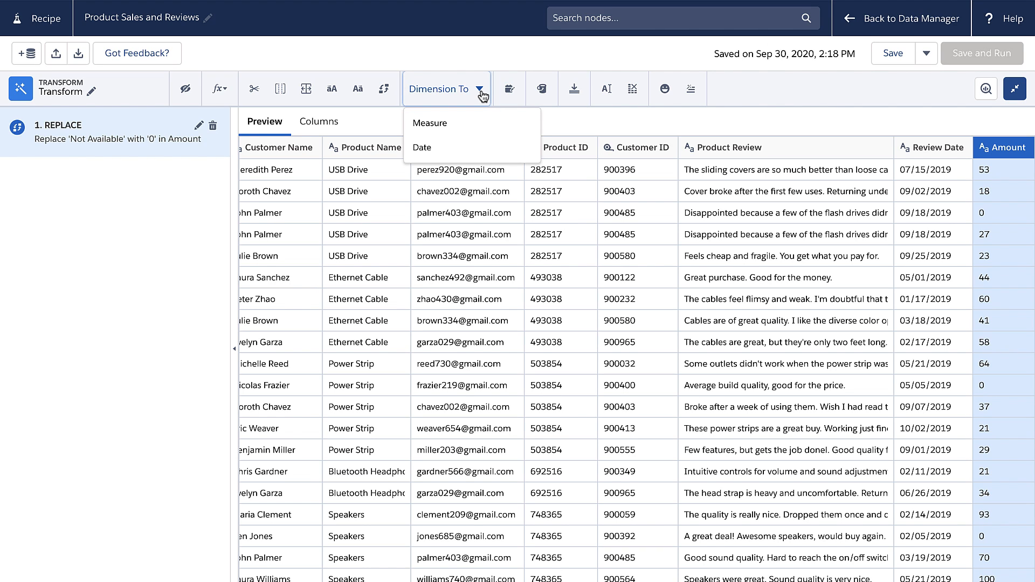
left_click(473, 123)
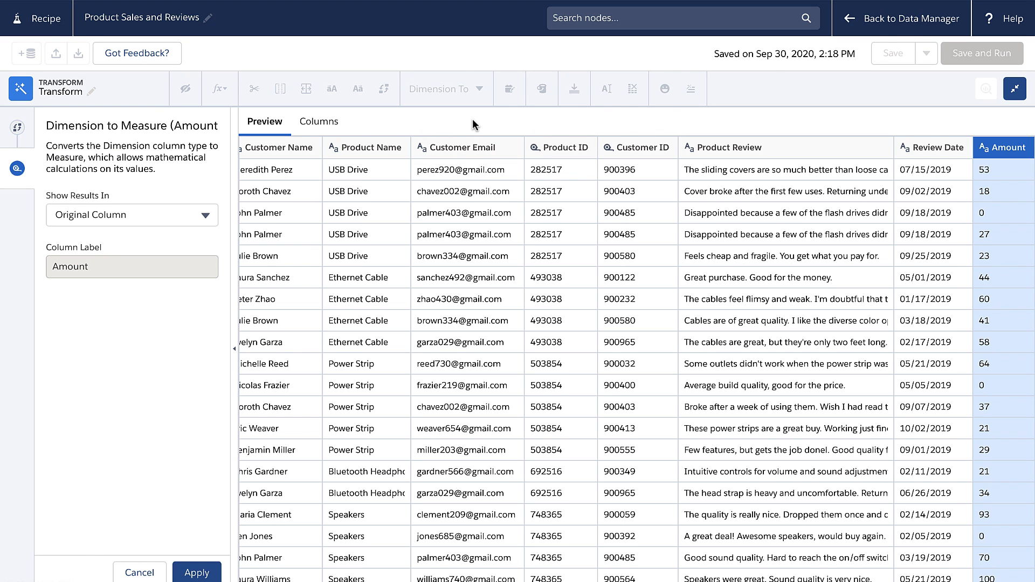
left_click(204, 571)
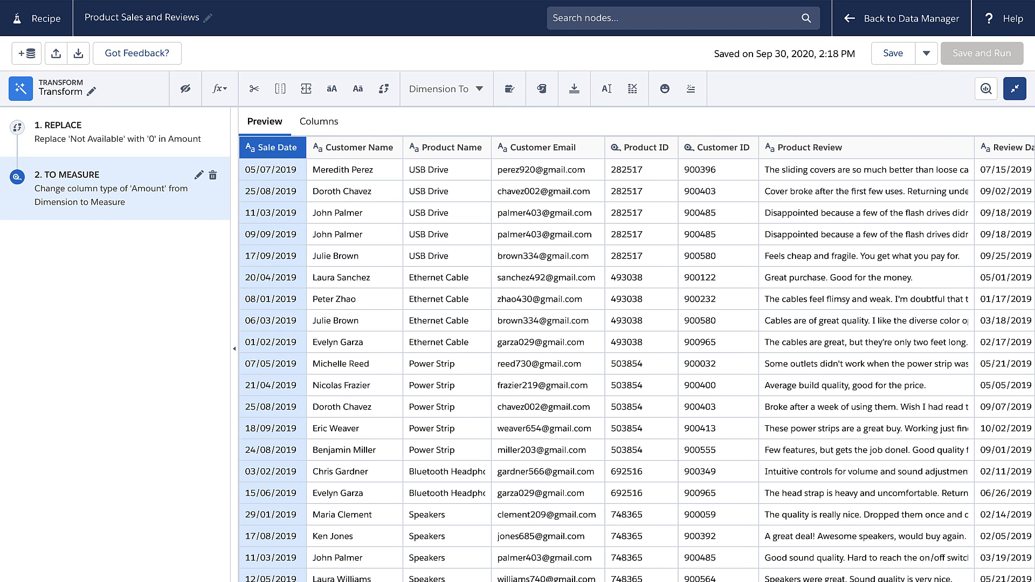
scroll(330, 215, "right", 3)
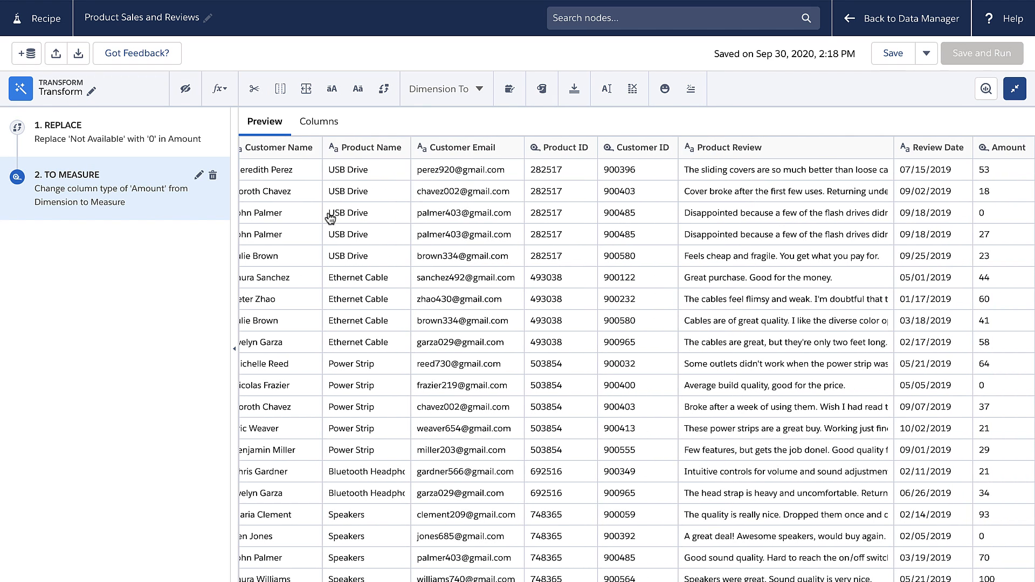
left_click(1016, 148)
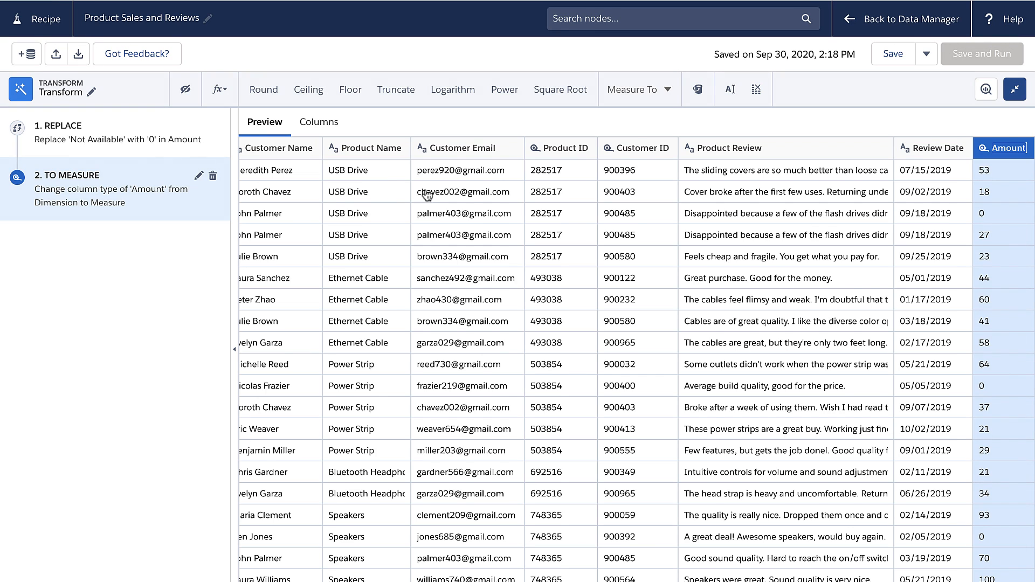
Step: Compare the two date columns and set up a Format Dates transformation on Sale Date with dd/MM/yyyy as the original format
scroll(473, 209, "left", 3)
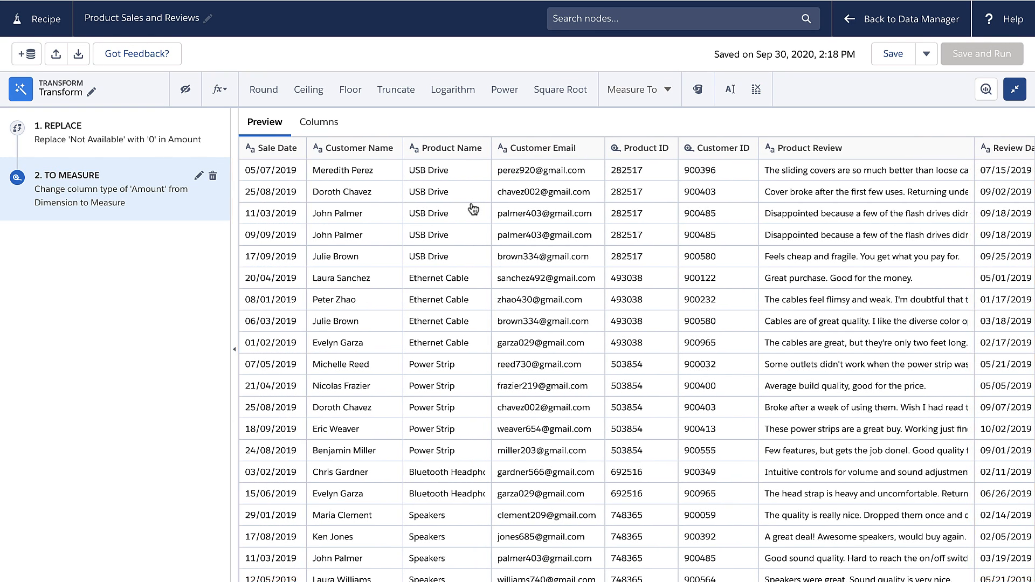
scroll(809, 213, "right", 3)
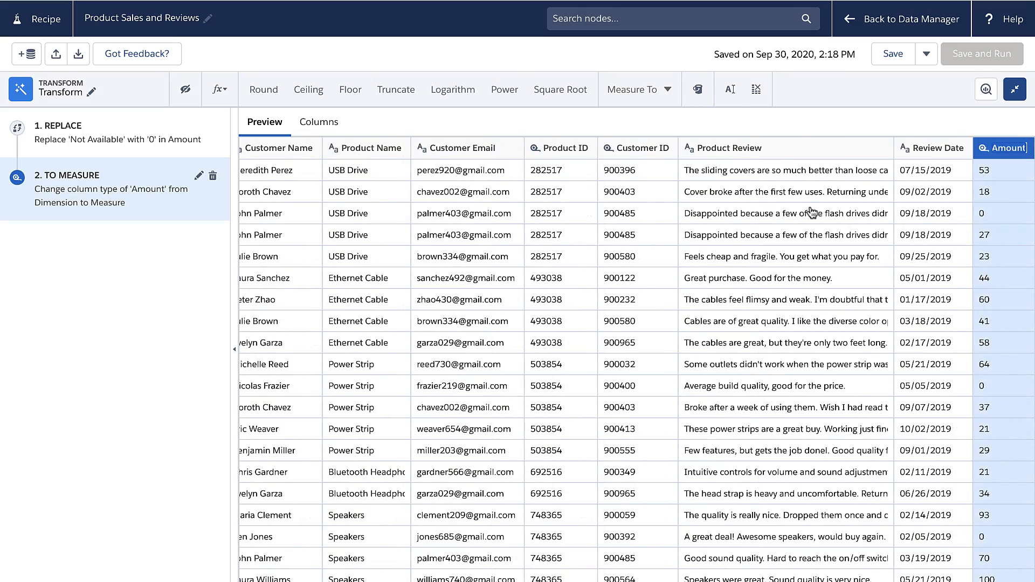
left_click(938, 149)
scroll(814, 170, "left", 3)
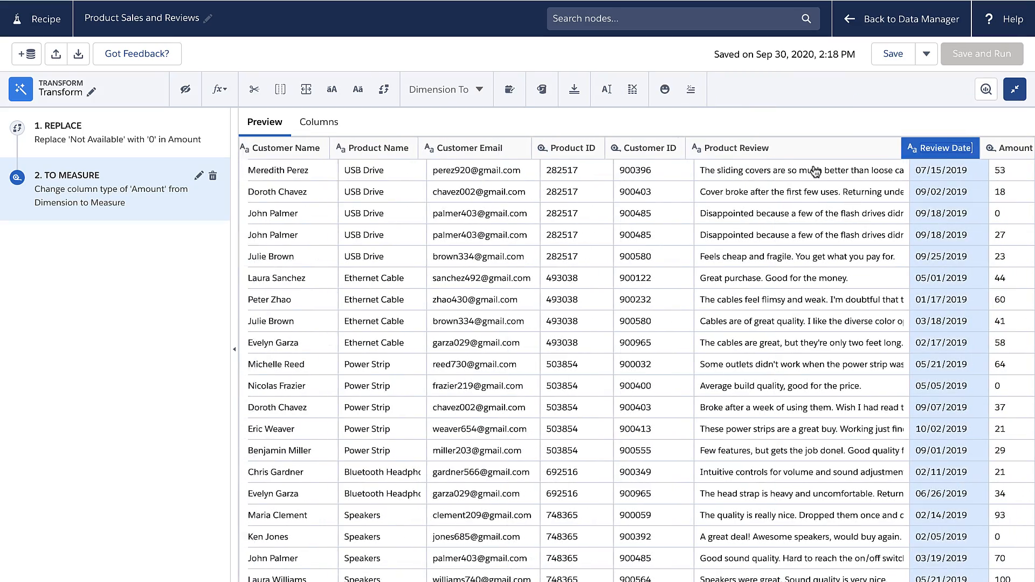
left_click(288, 151)
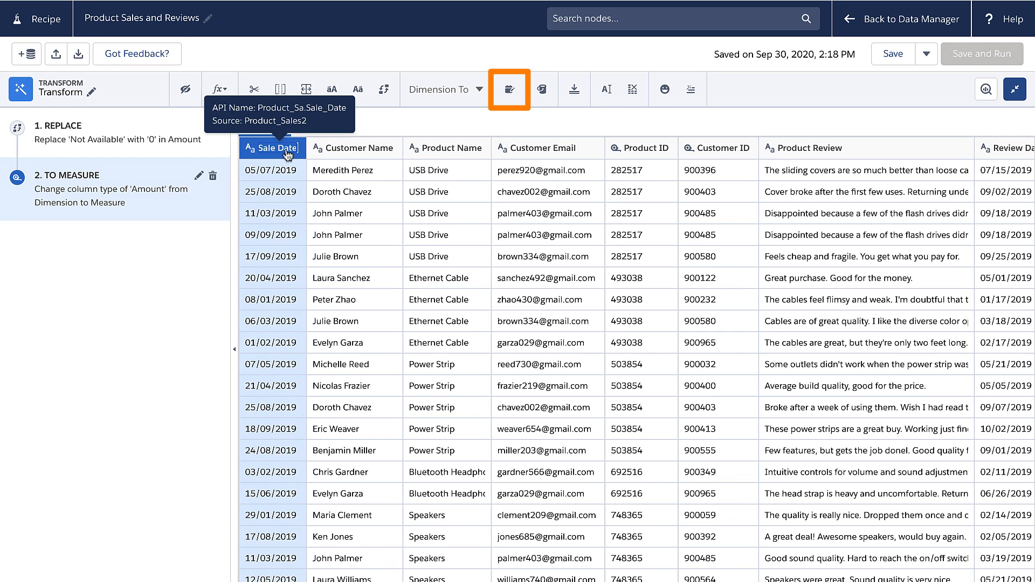
left_click(507, 92)
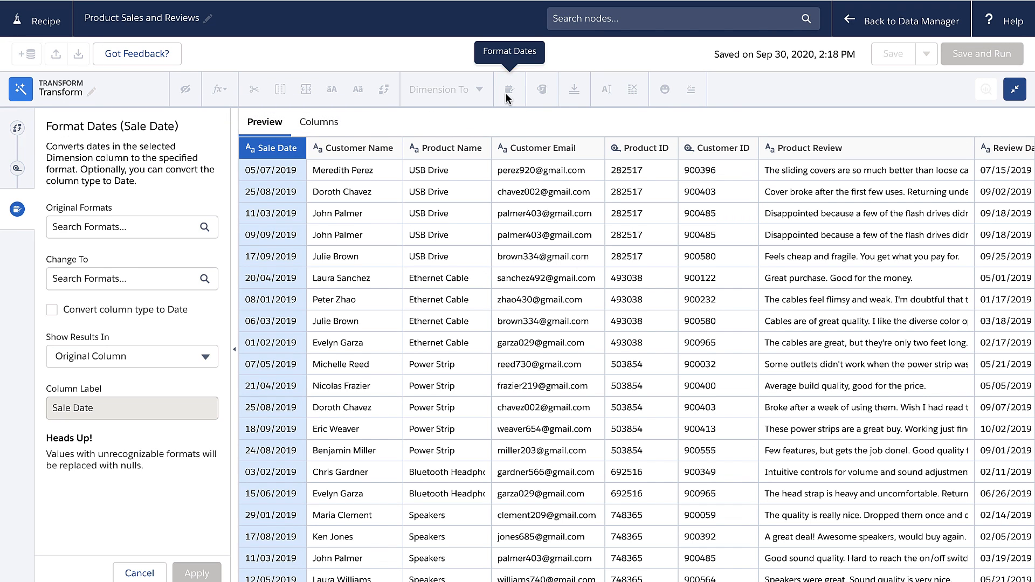
left_click(148, 224)
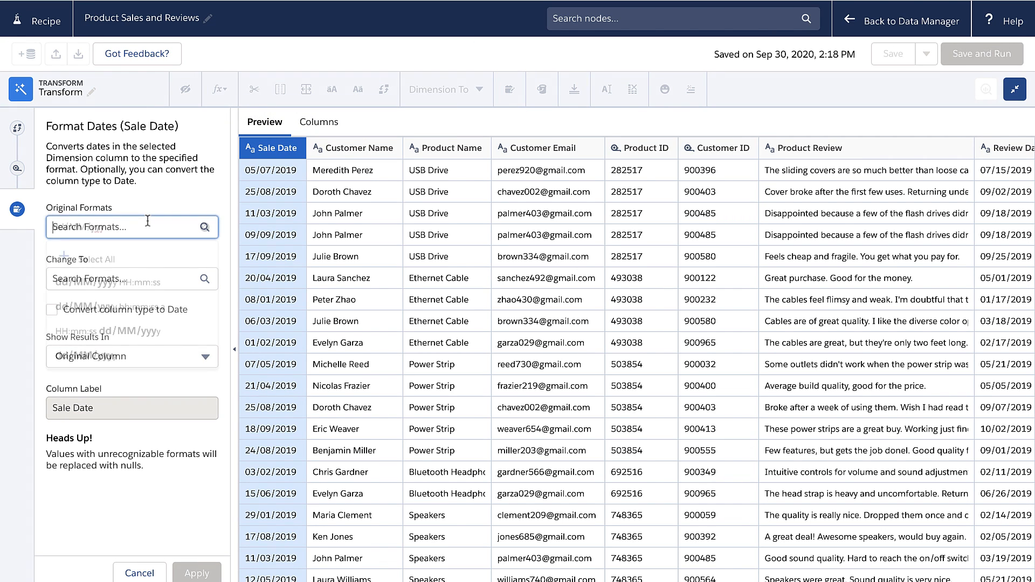
type("dd/MM/yyy")
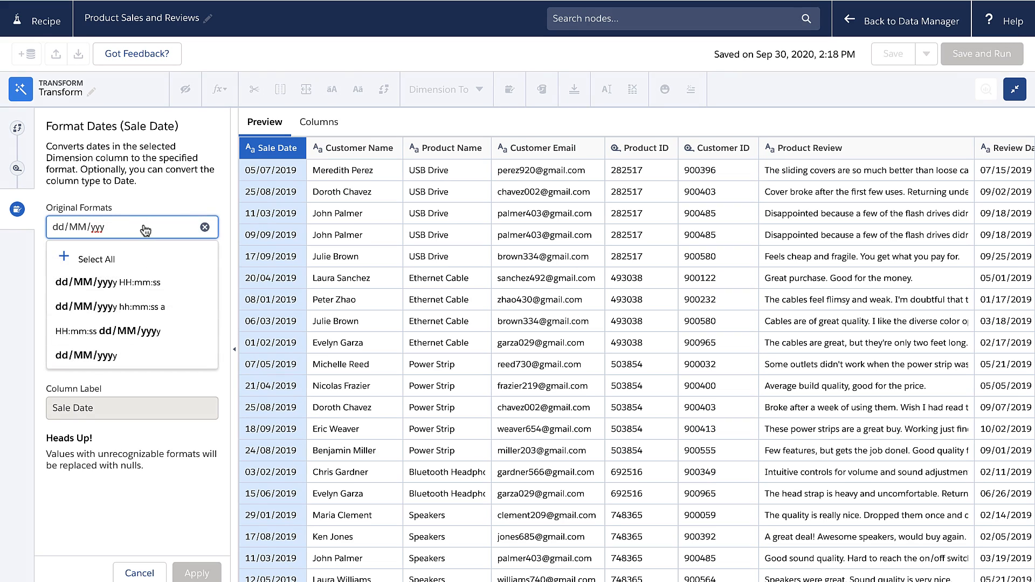
left_click(119, 357)
Step: Change the Sale Date format to MM/dd/yyyy, convert the column type to Date, and apply the transformation
left_click(144, 300)
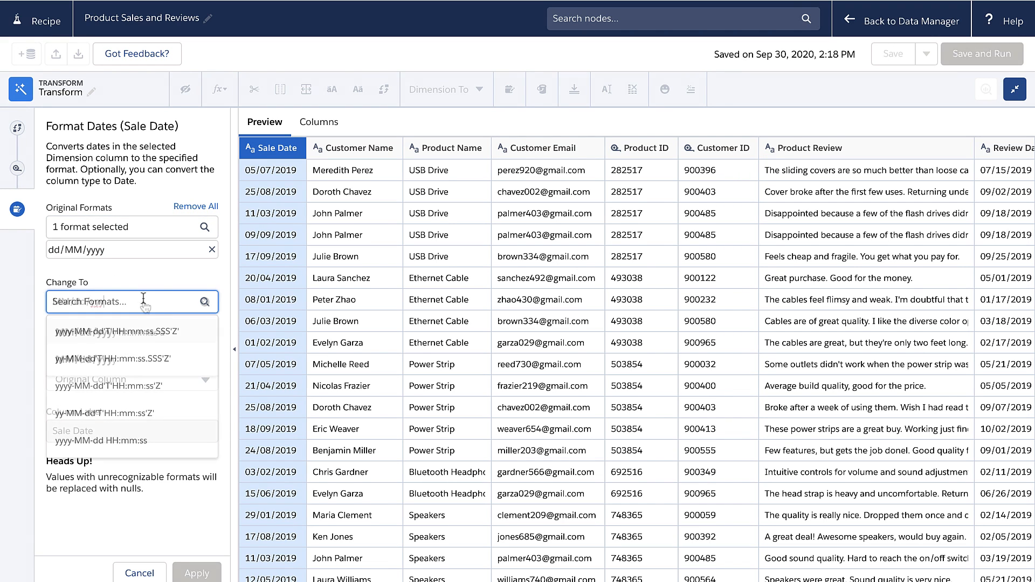
type("MM/dd/yyy")
left_click(155, 358)
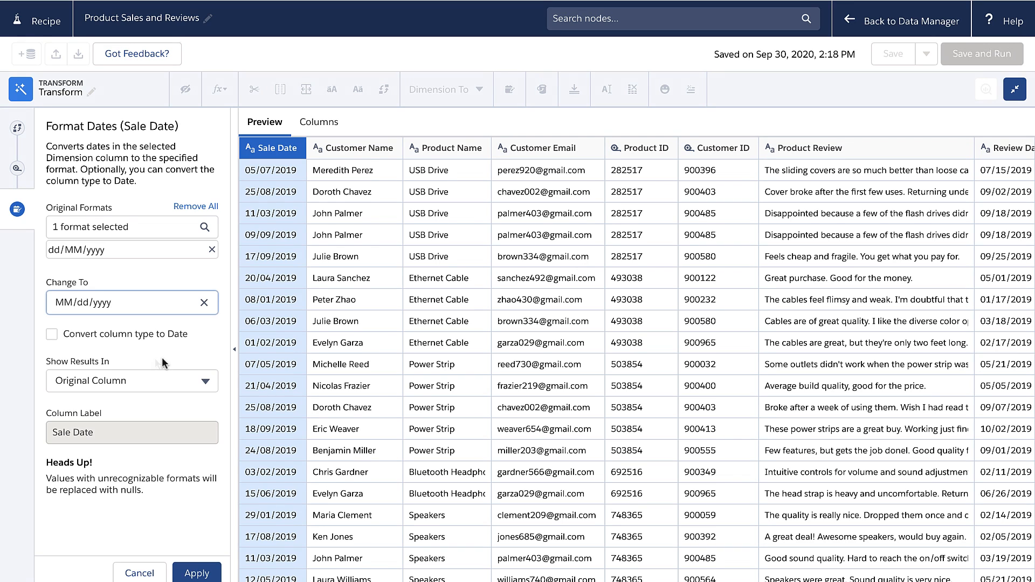
left_click(56, 334)
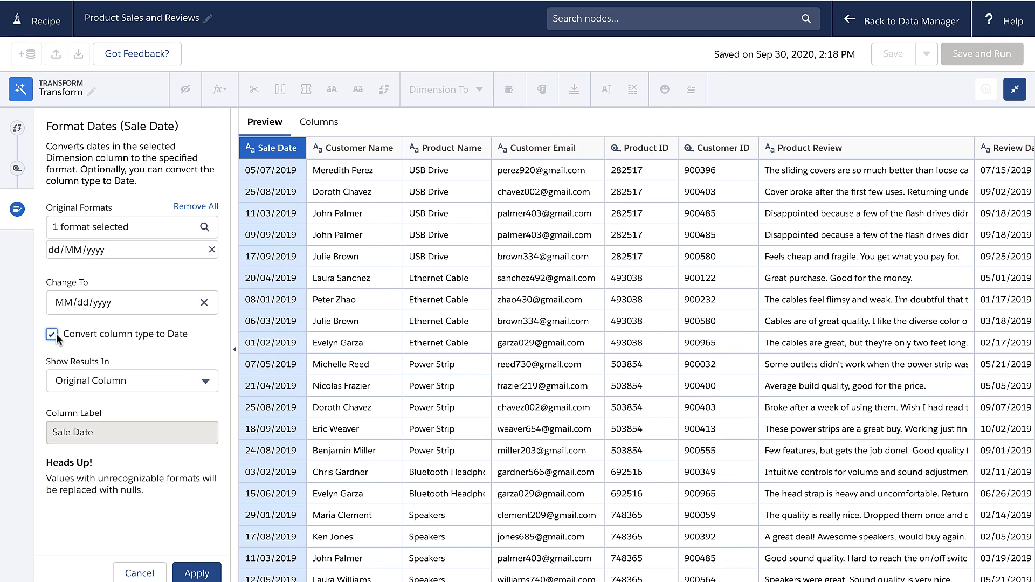
left_click(198, 573)
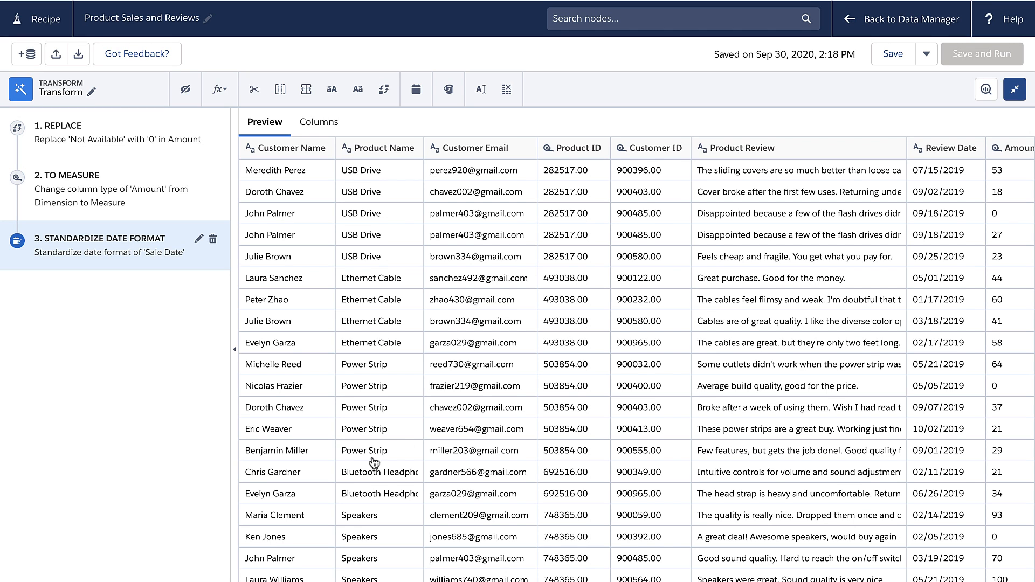
Step: Apply Detect Sentiment to the Product Review column, with the results in a new column
left_click(803, 155)
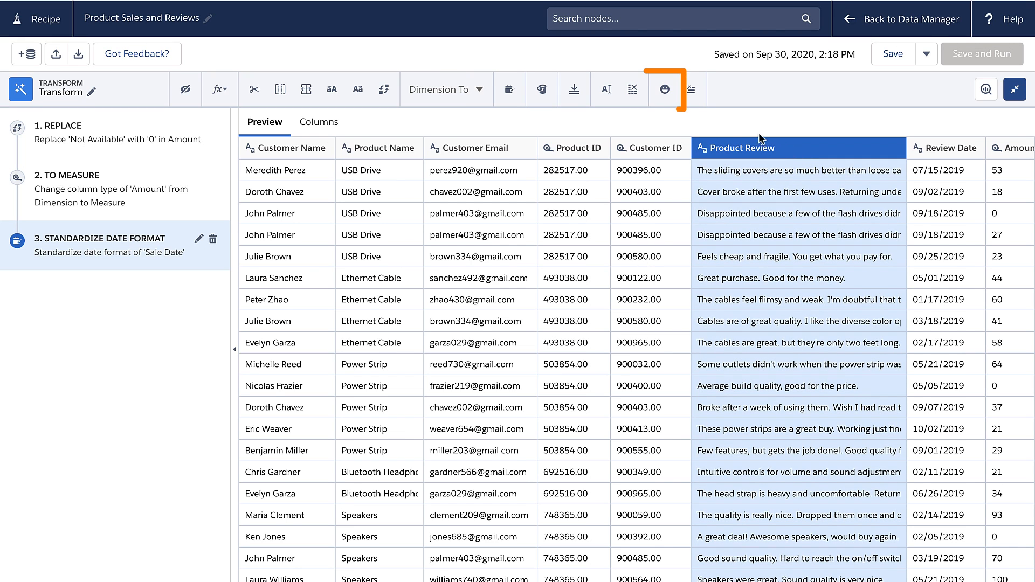
left_click(664, 97)
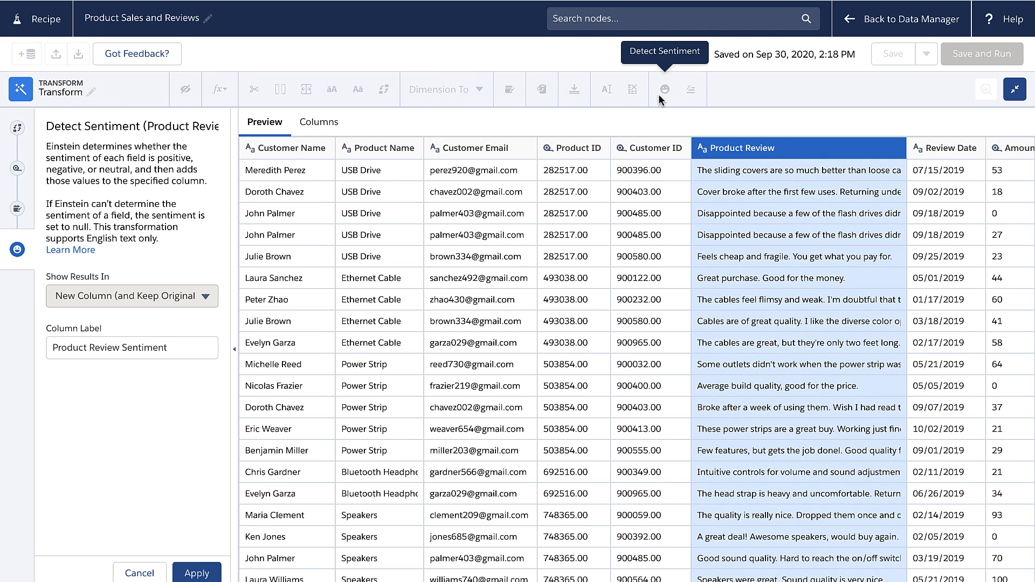
left_click(196, 574)
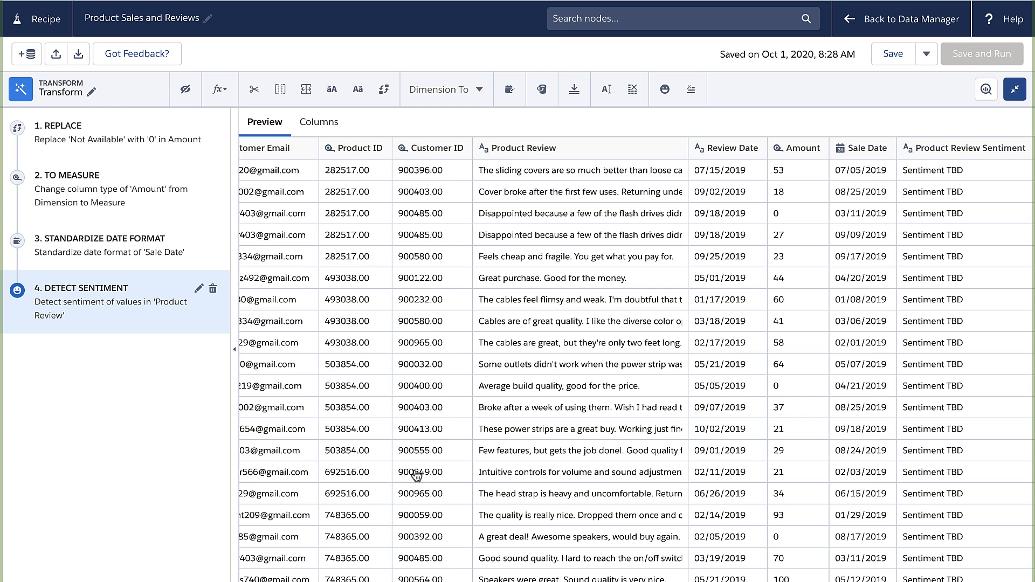
Step: Add an Output node after the Transform node with the dataset display label "Product Sales and Reviews", and save and run the recipe
left_click(1013, 89)
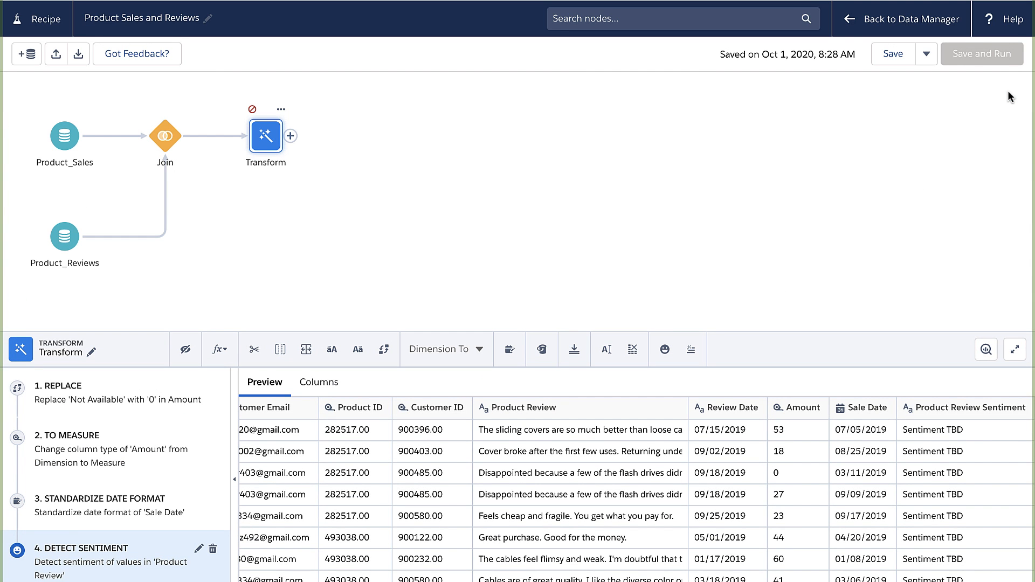
left_click(290, 136)
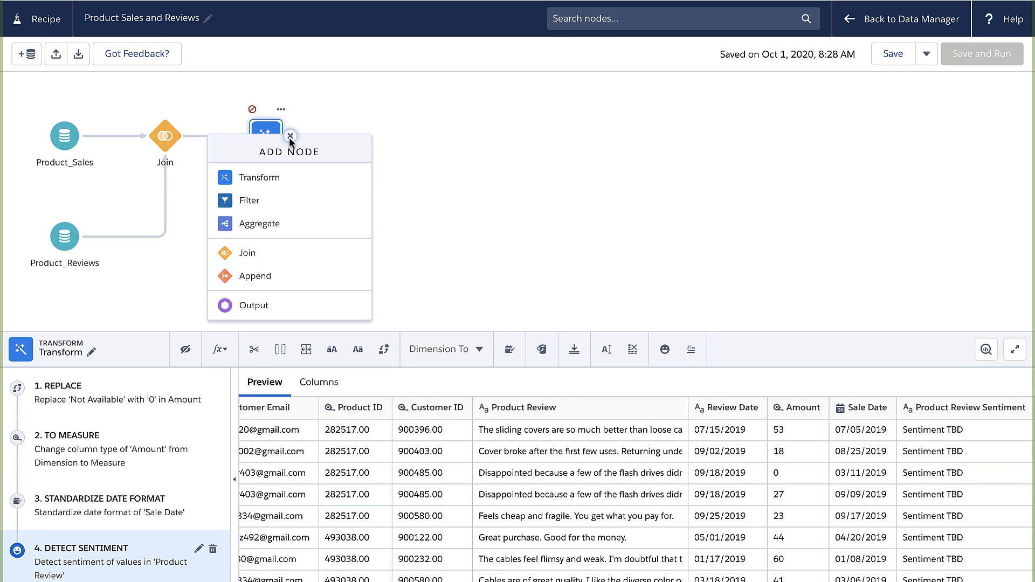
left_click(258, 304)
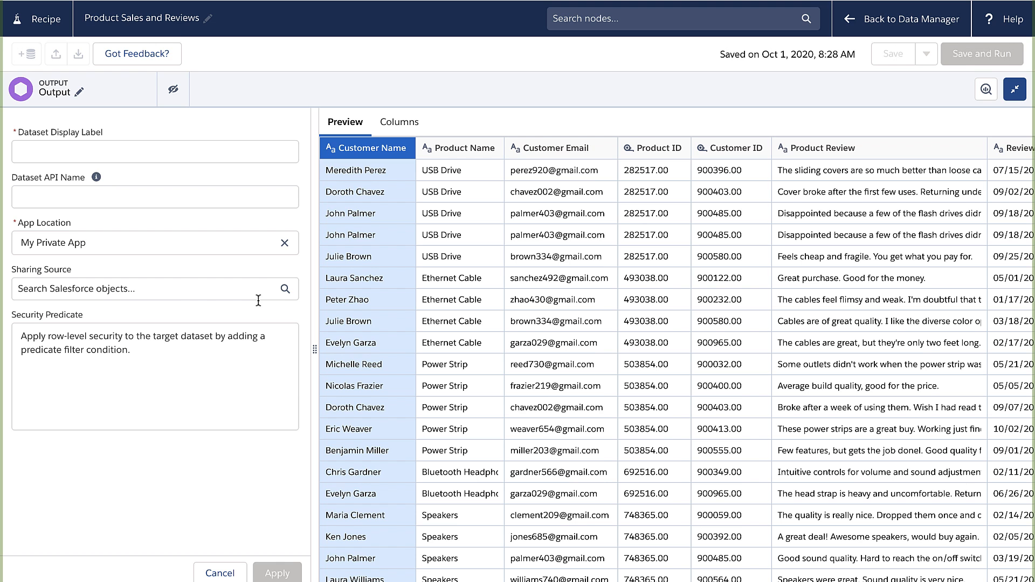
left_click(168, 151)
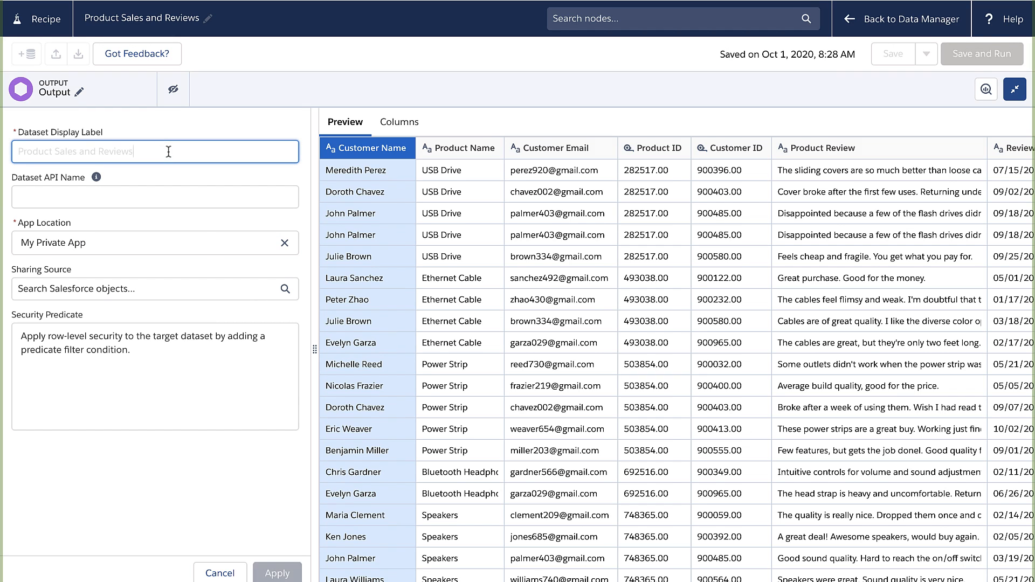
type("Product Sales and Reviews")
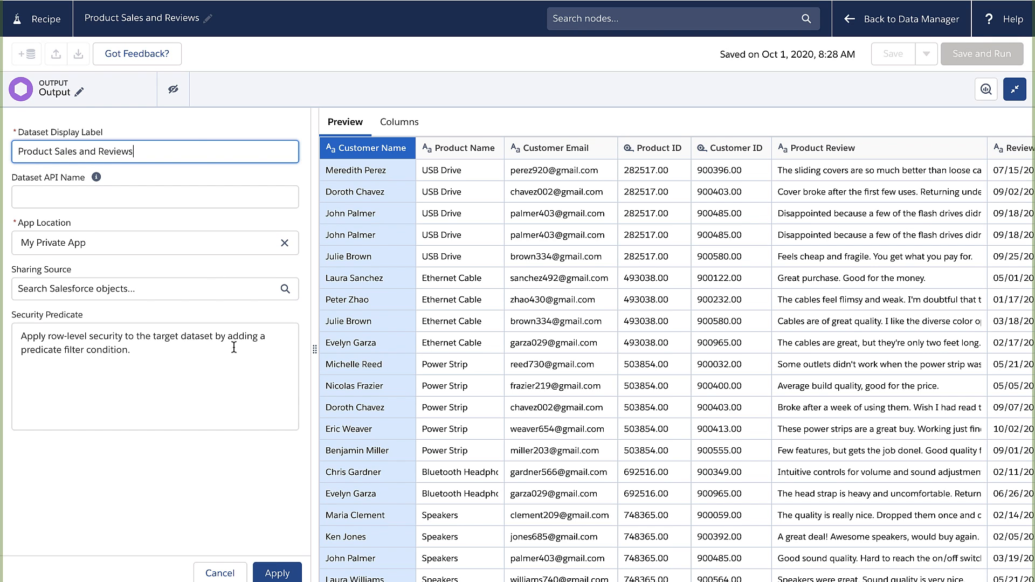
left_click(277, 574)
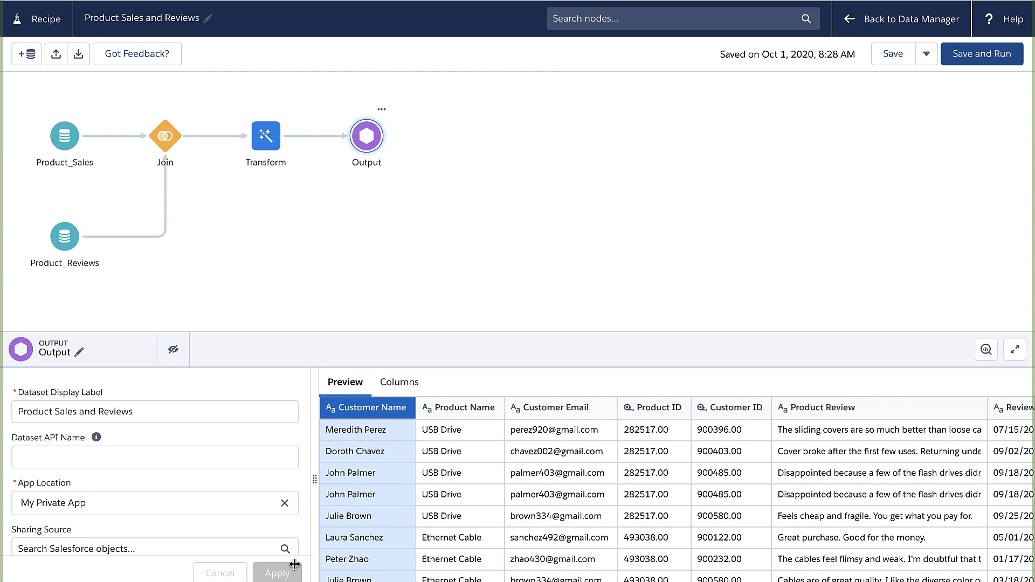
left_click(980, 63)
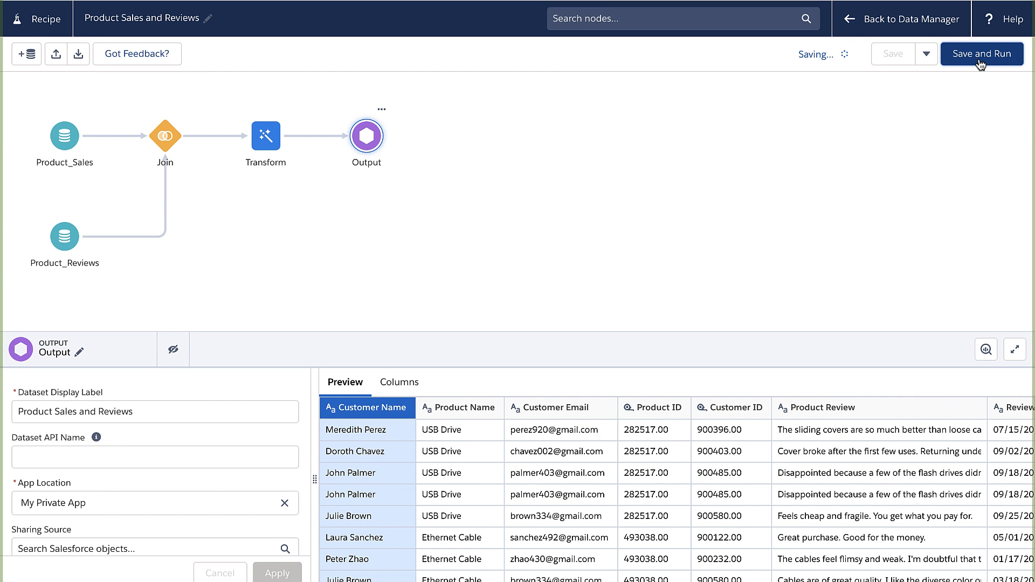